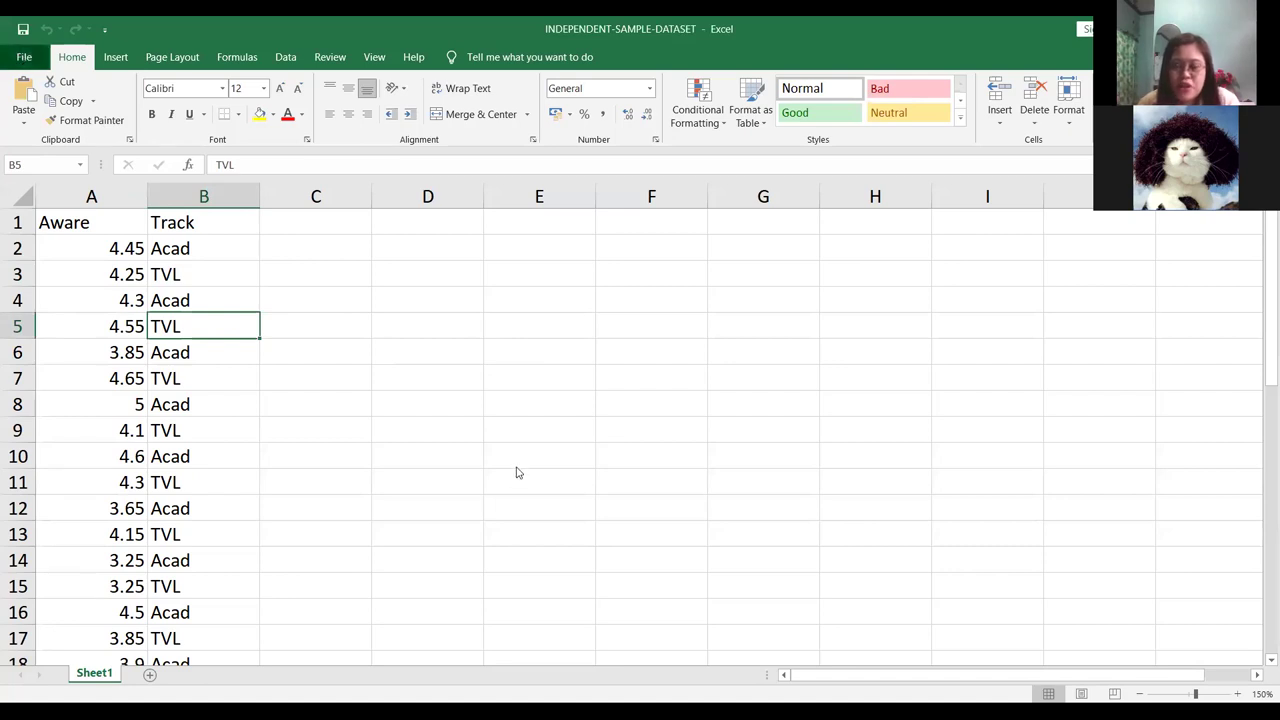
Try to save a copy of the workbook in the Documents folder in CSV (Comma delimited) format
key("alt+f")
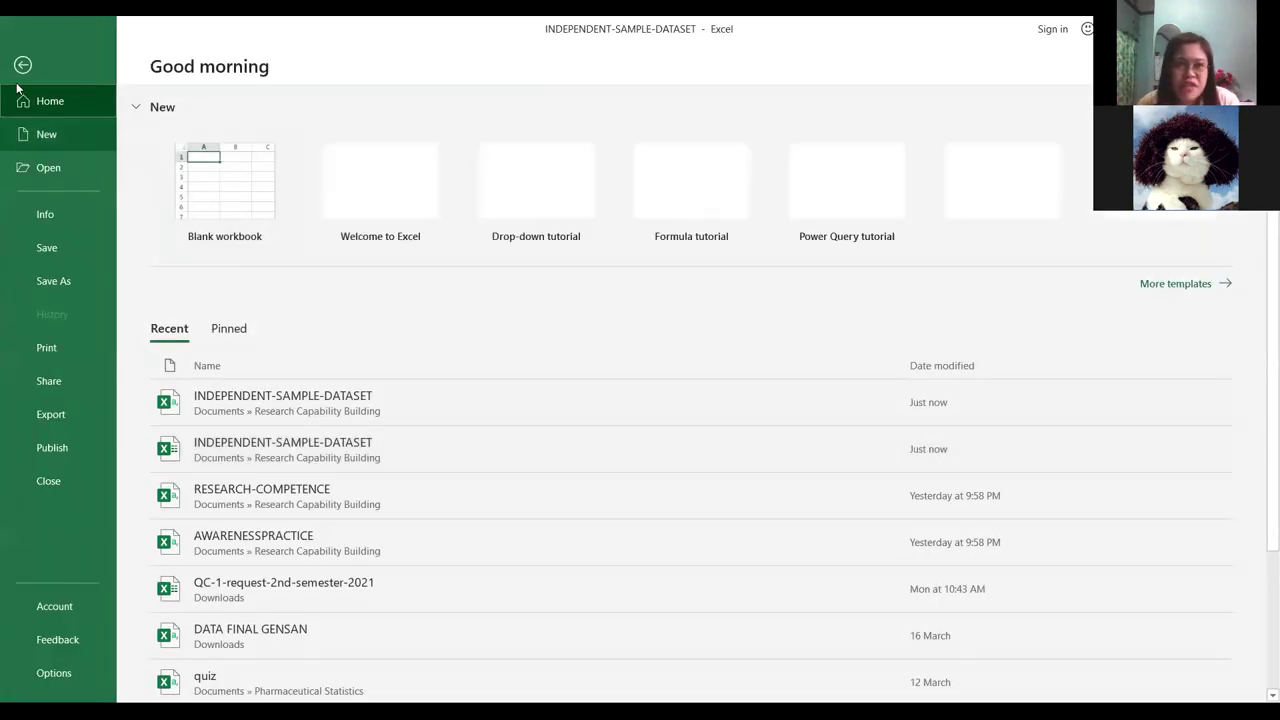
left_click(27, 70)
left_click(29, 58)
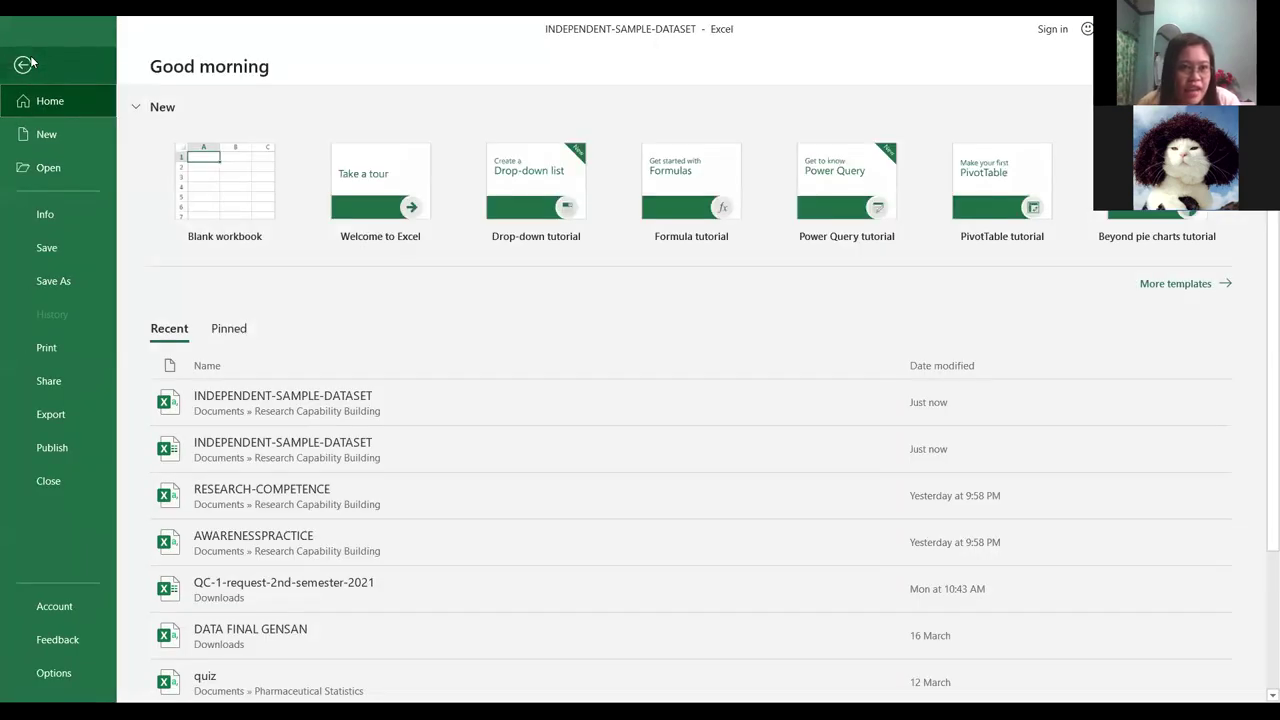
left_click(38, 282)
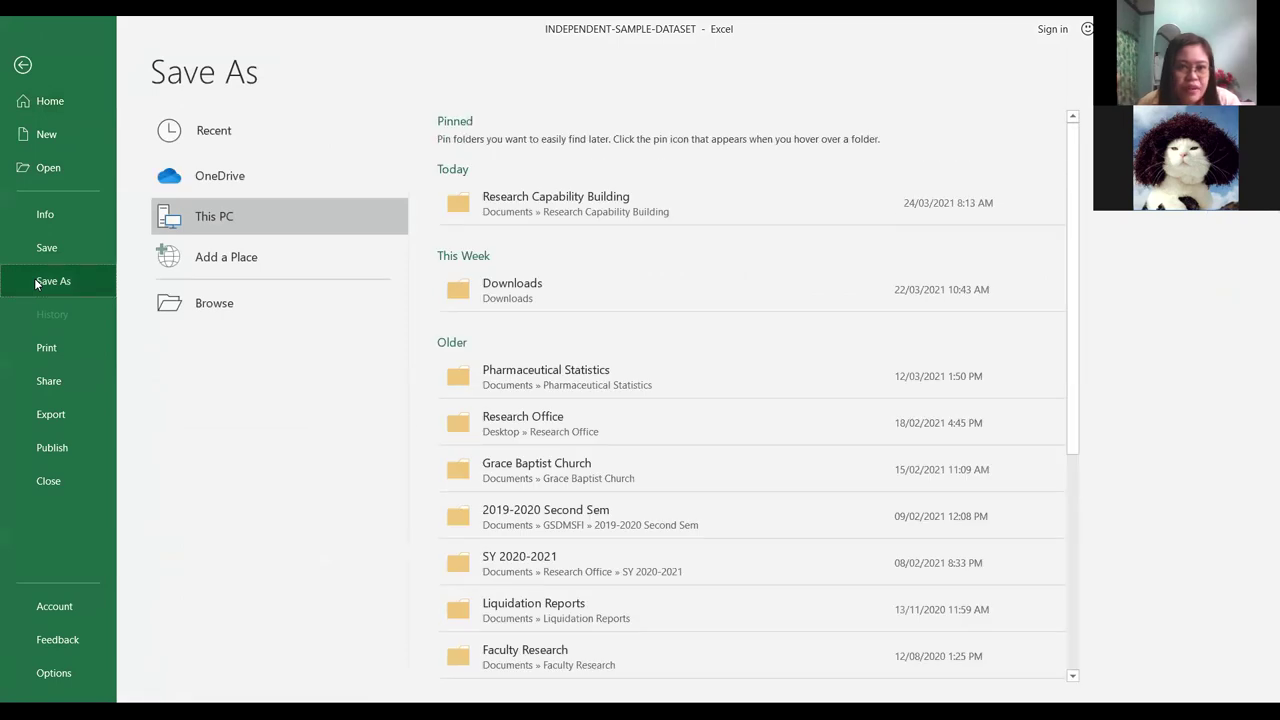
left_click(312, 320)
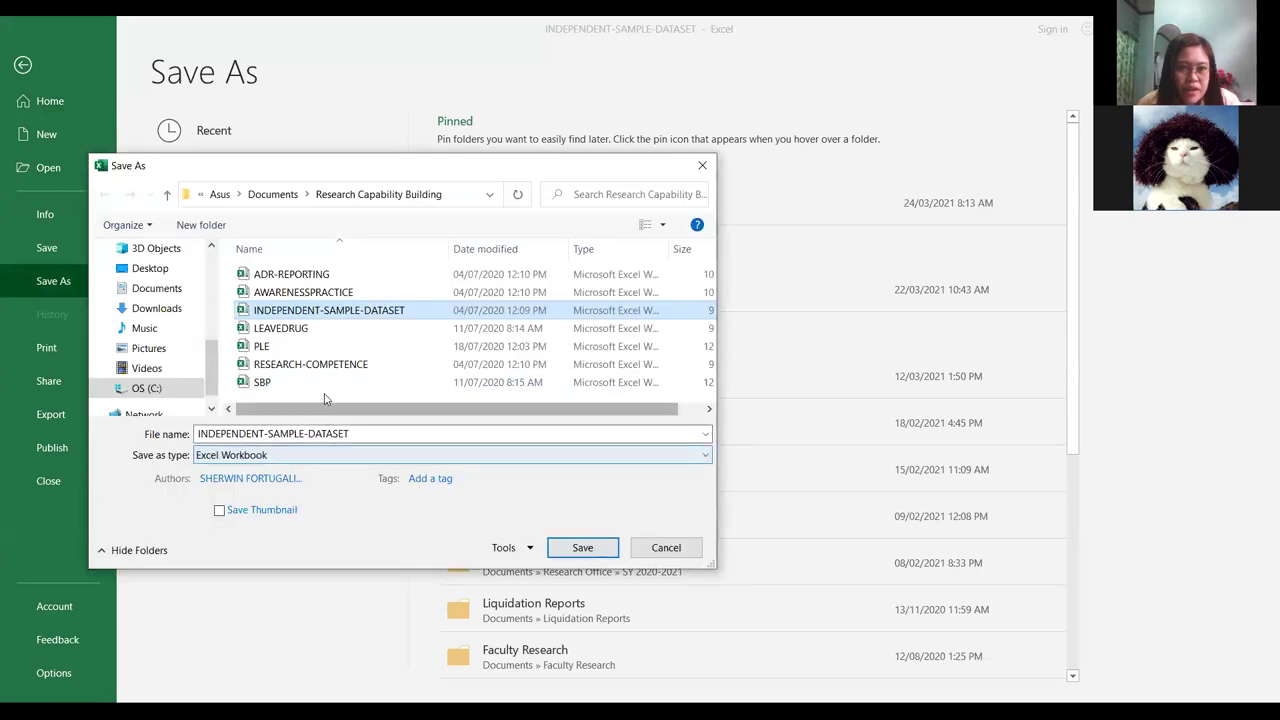
left_click(170, 290)
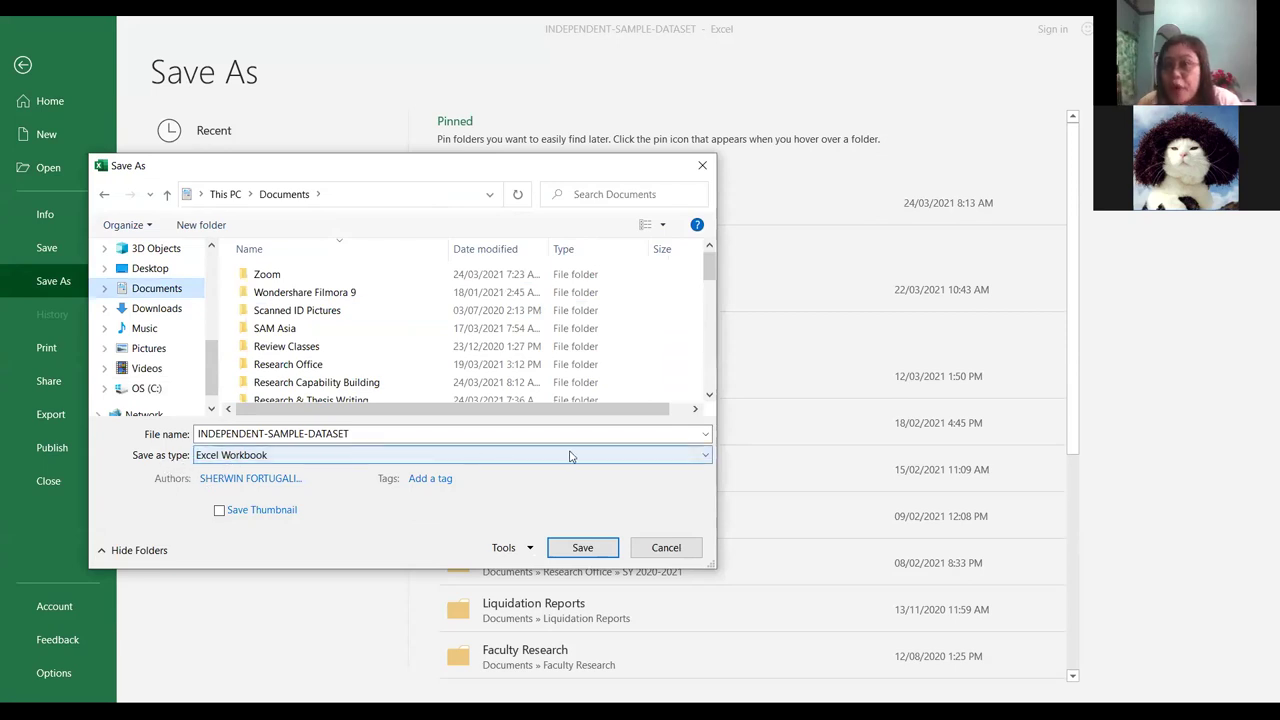
left_click(677, 460)
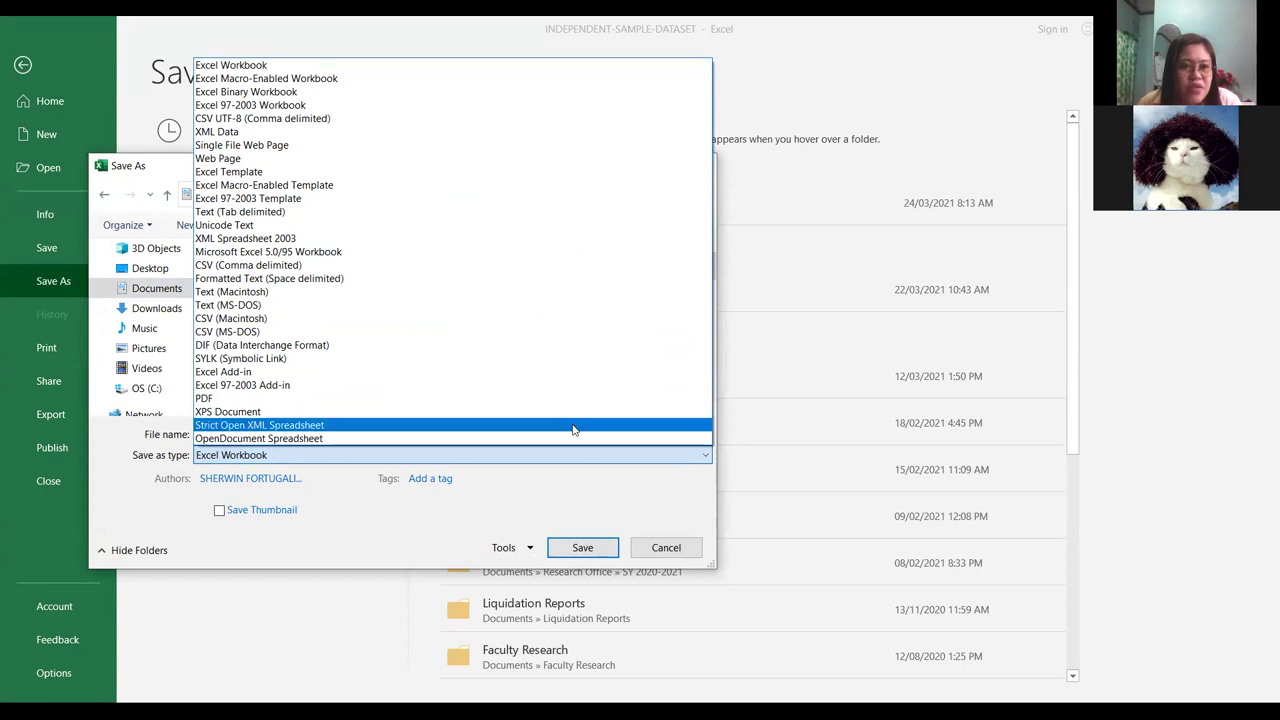
left_click(310, 265)
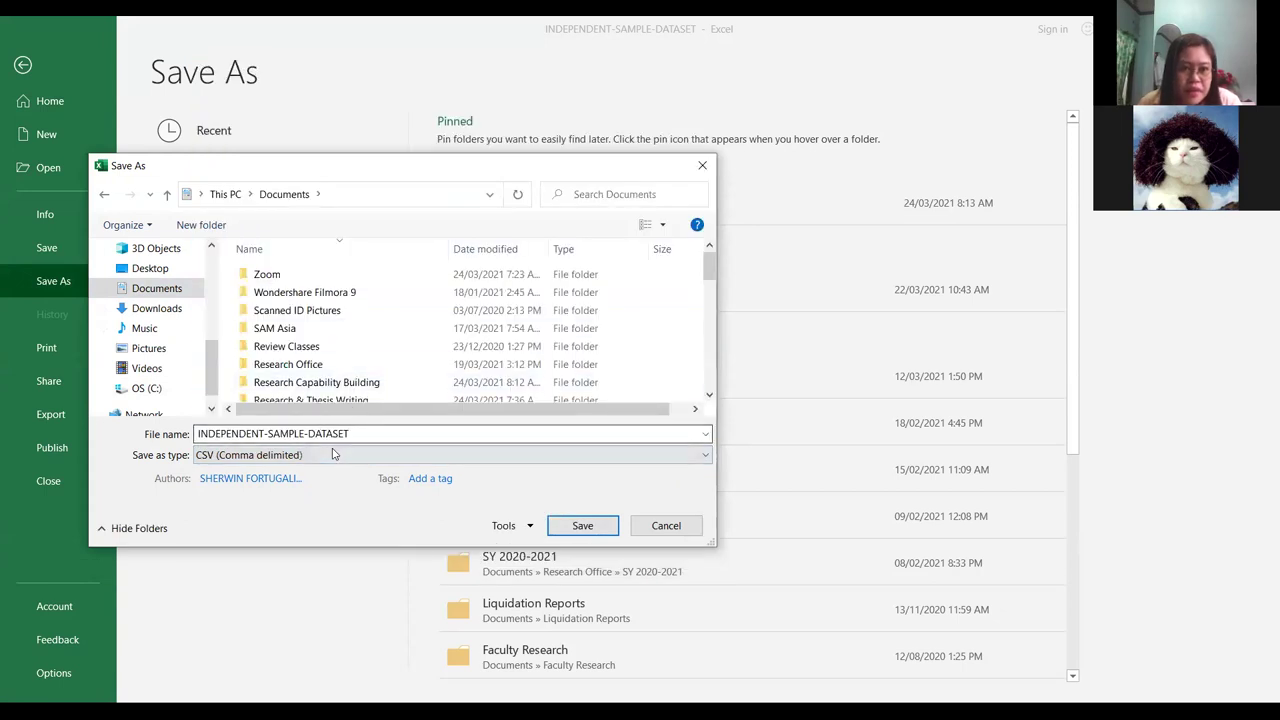
left_click(336, 454)
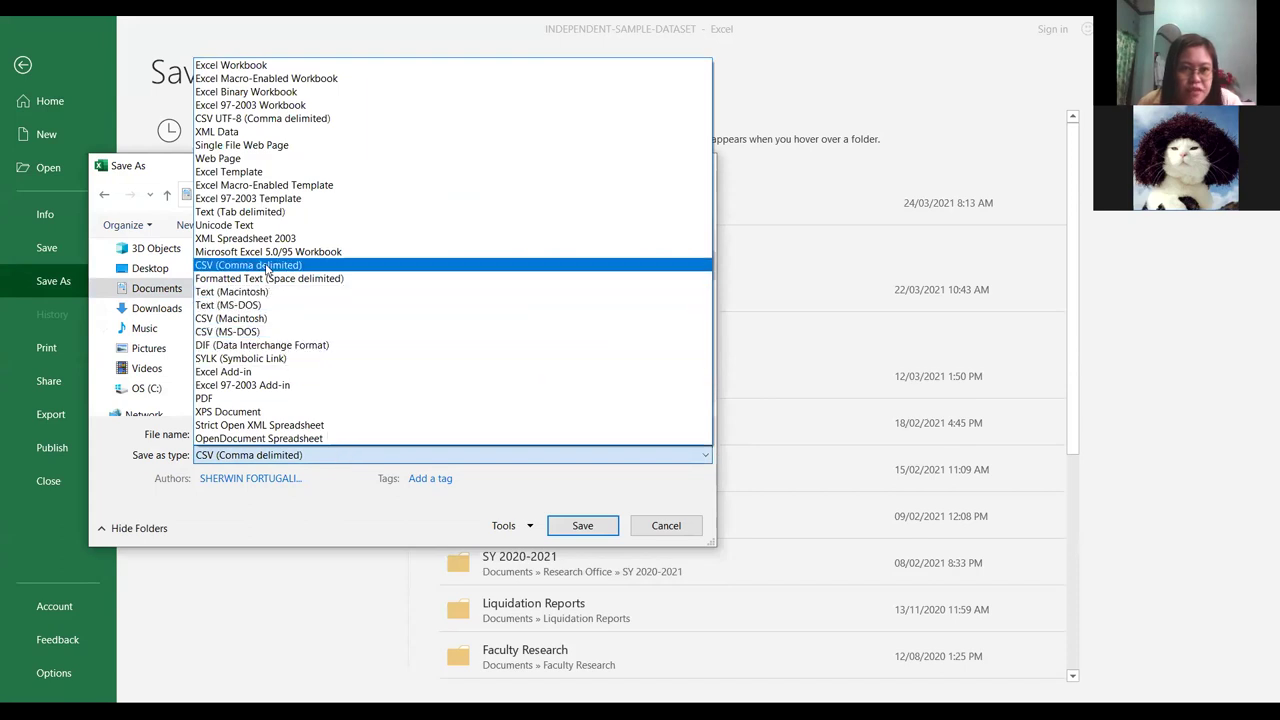
left_click(267, 267)
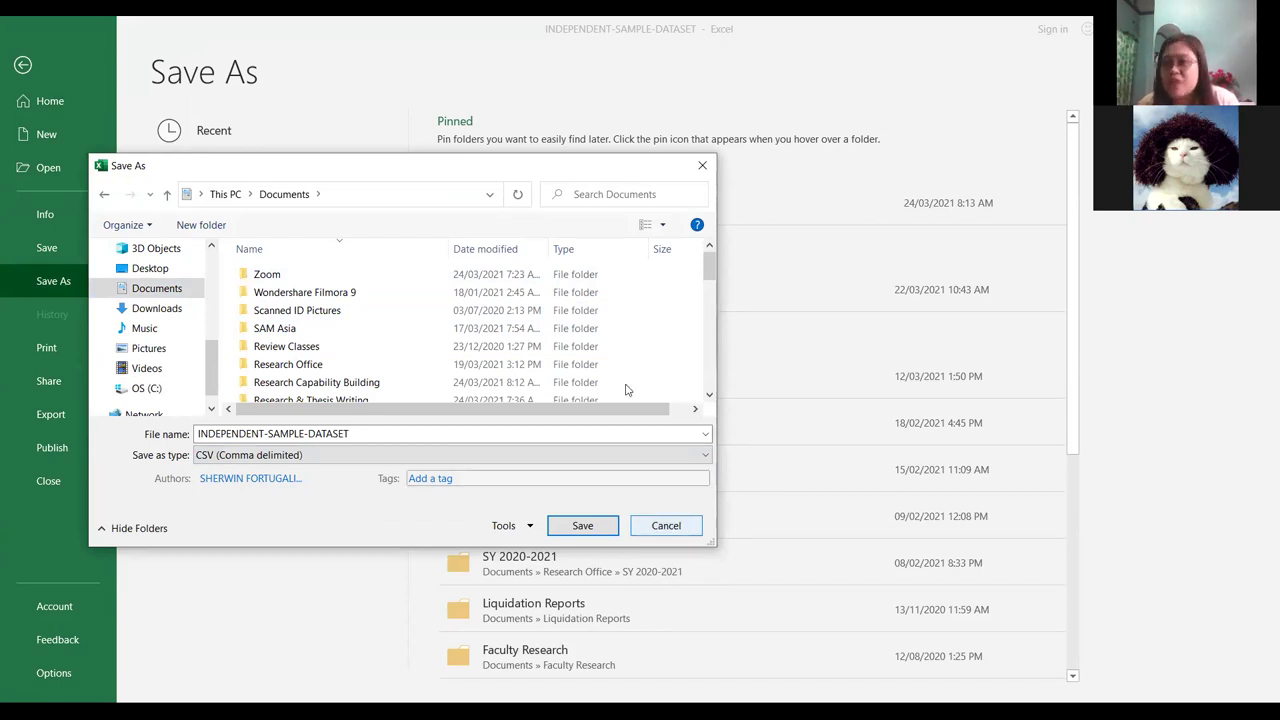
left_click(703, 170)
key("Escape")
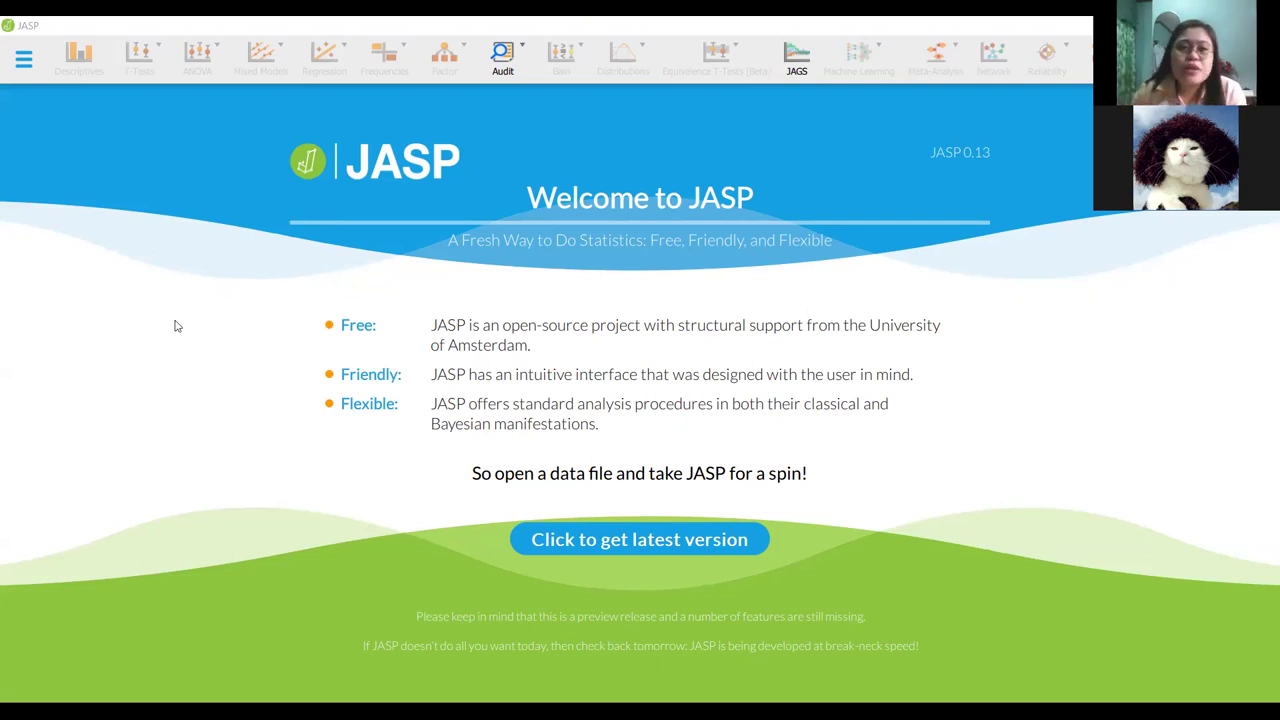
Switch to JASP and open the INDEPENDENT-SAMPLE-DATASET file from the Research Capability Building folder on the computer
left_click(23, 62)
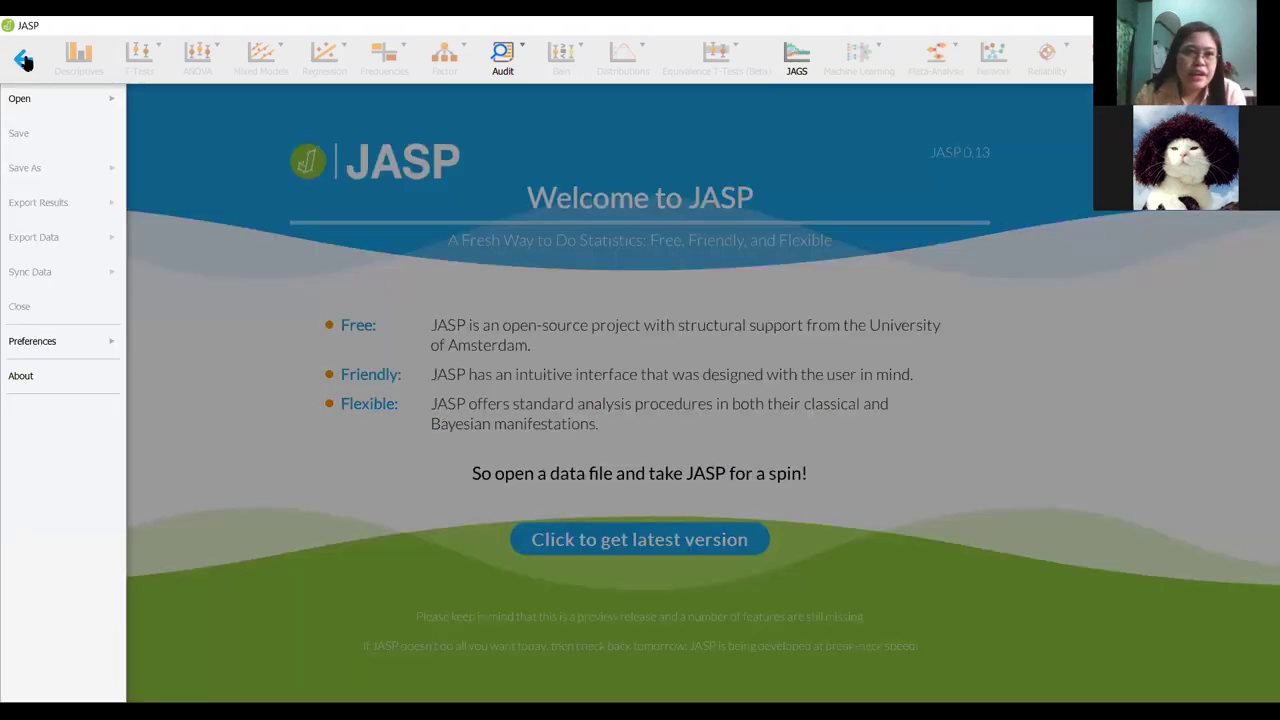
left_click(50, 106)
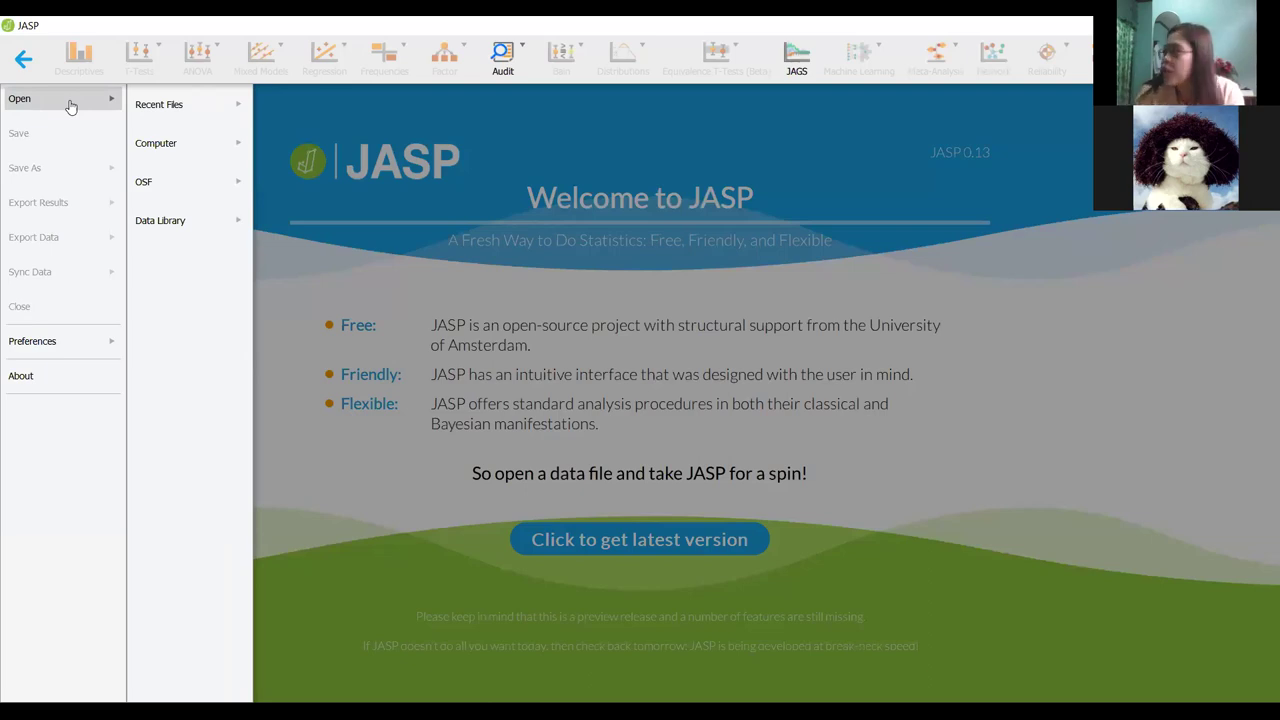
left_click(183, 107)
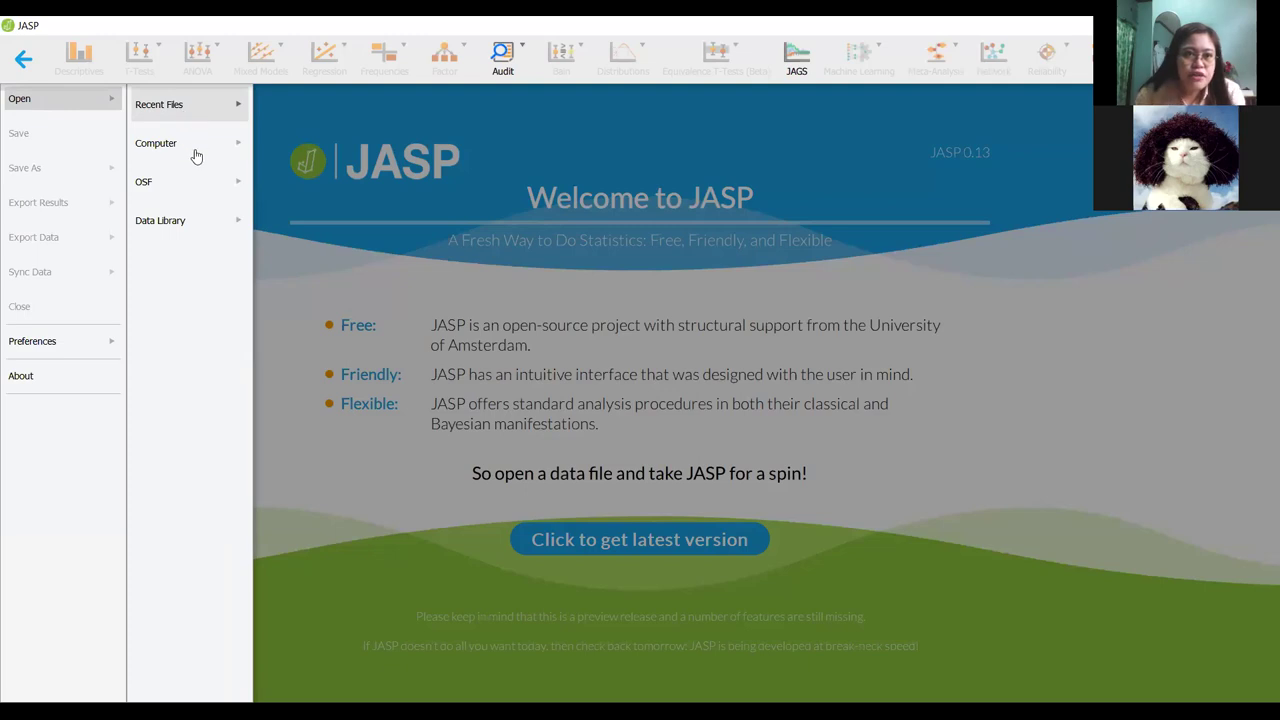
left_click(196, 156)
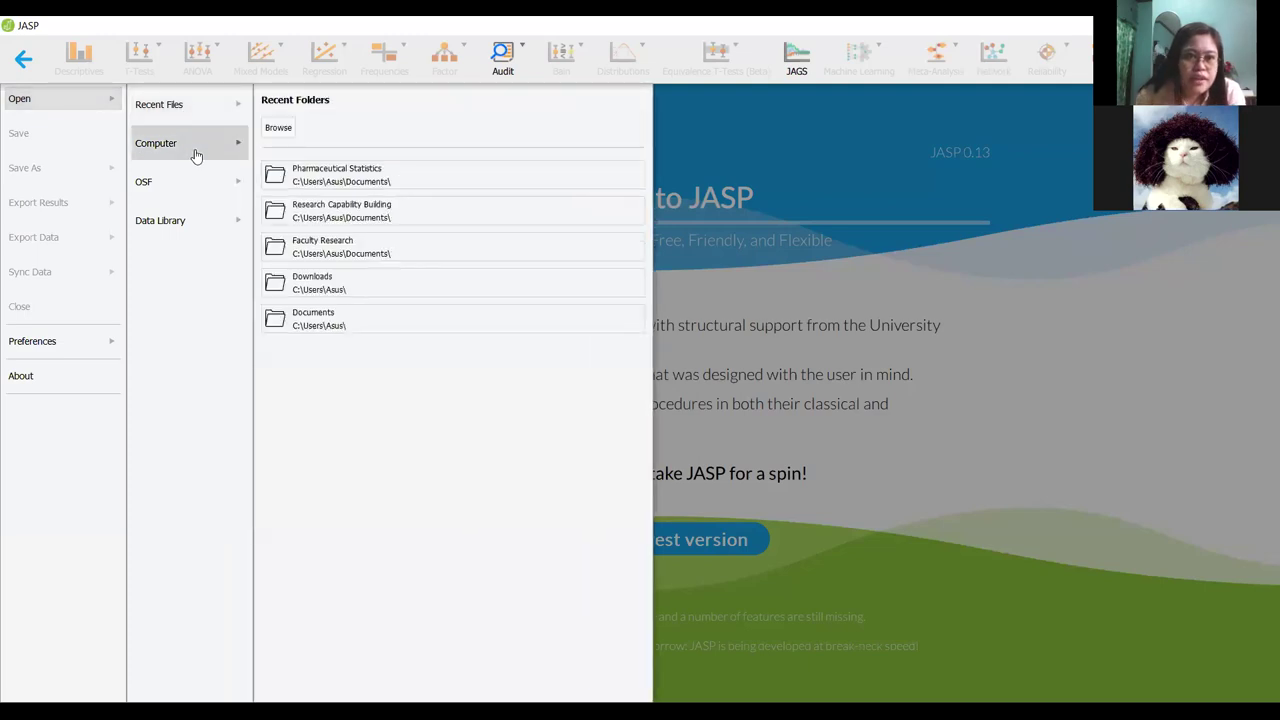
left_click(314, 212)
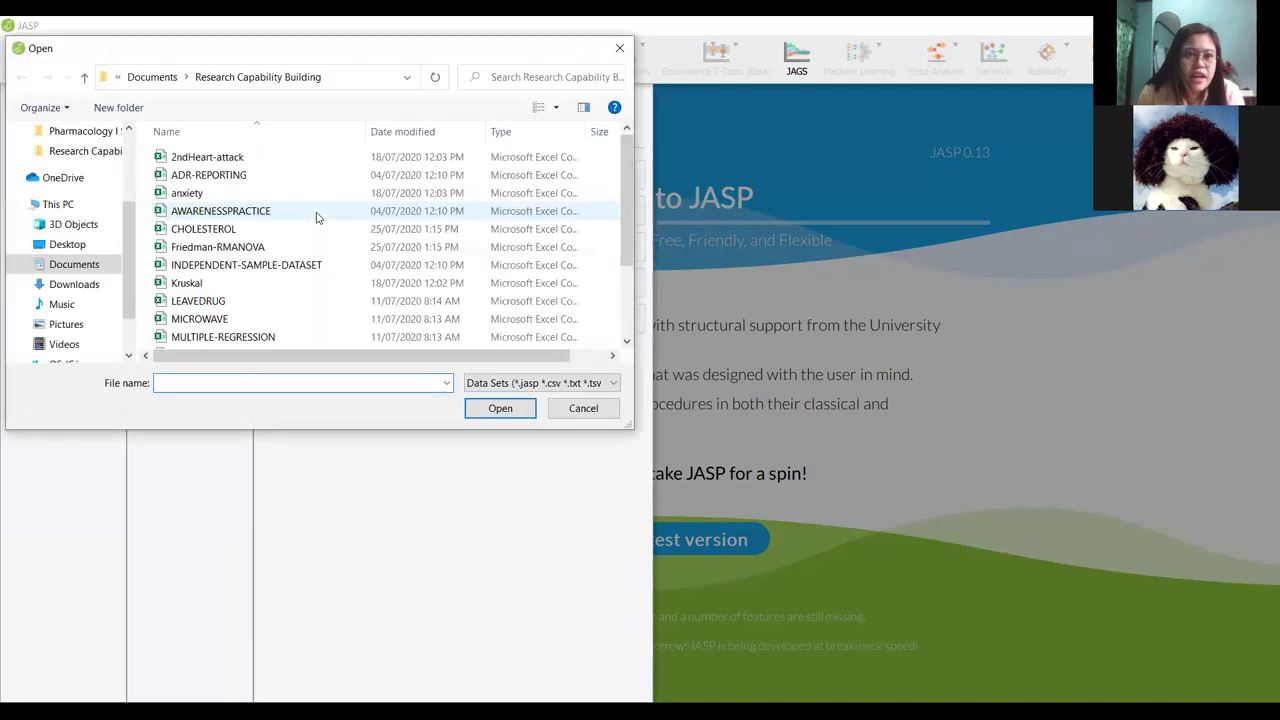
left_click(268, 266)
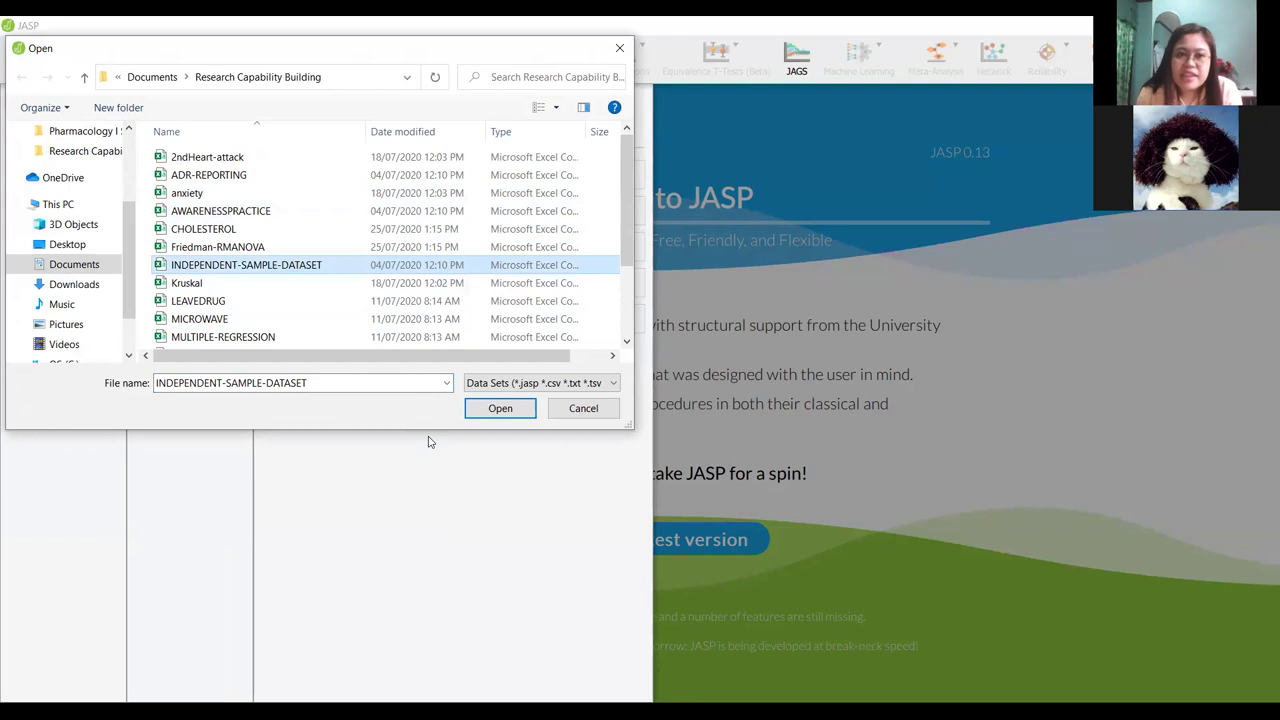
scroll(229, 251, "down", 2)
scroll(255, 285, "up", 2)
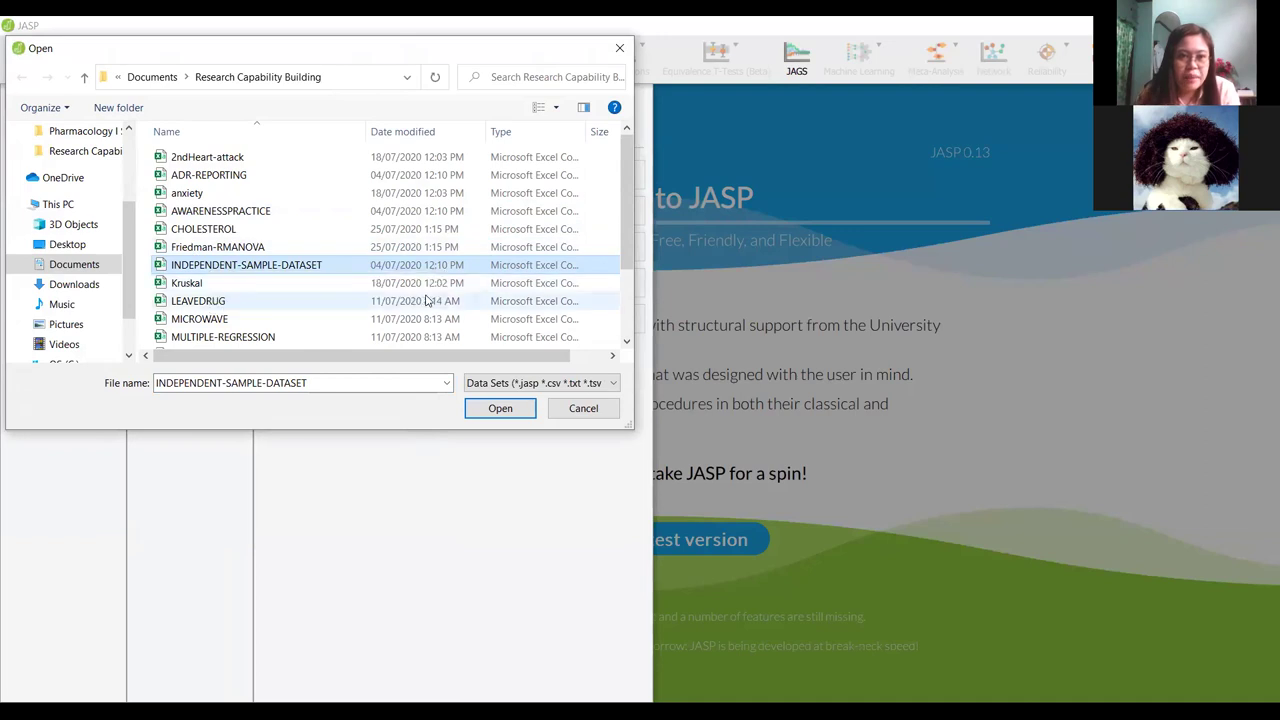
left_click(500, 410)
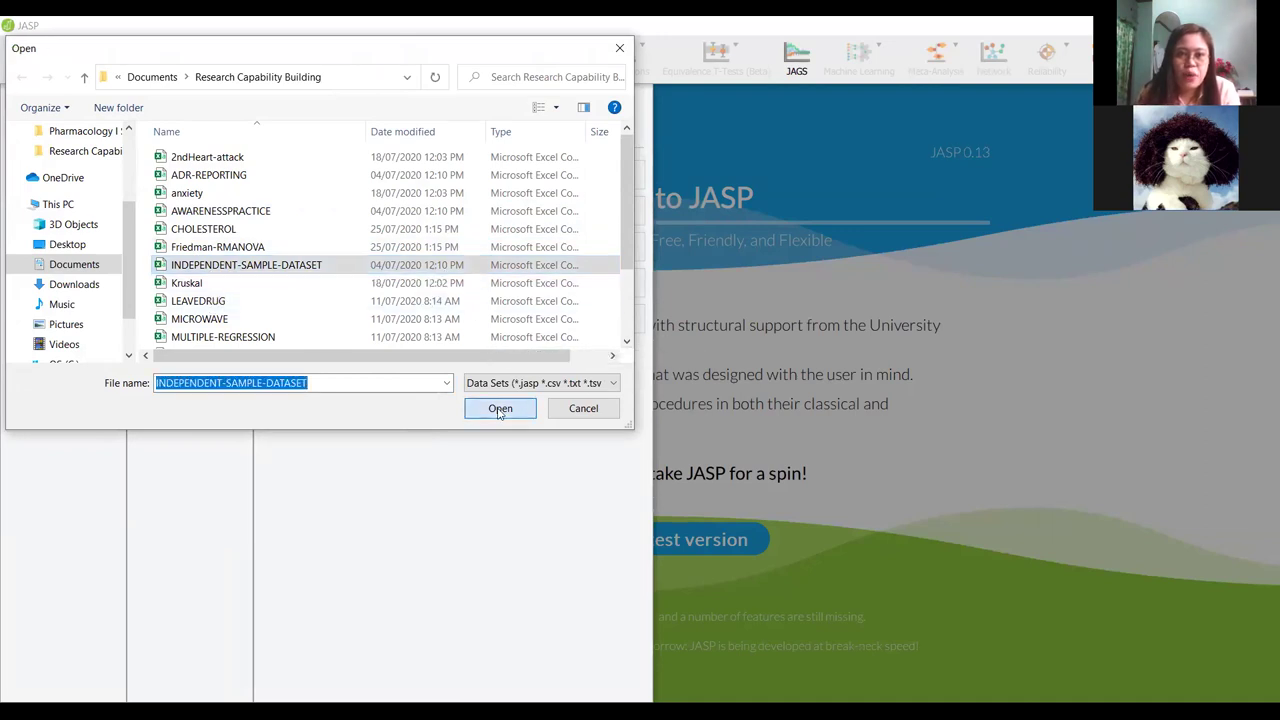
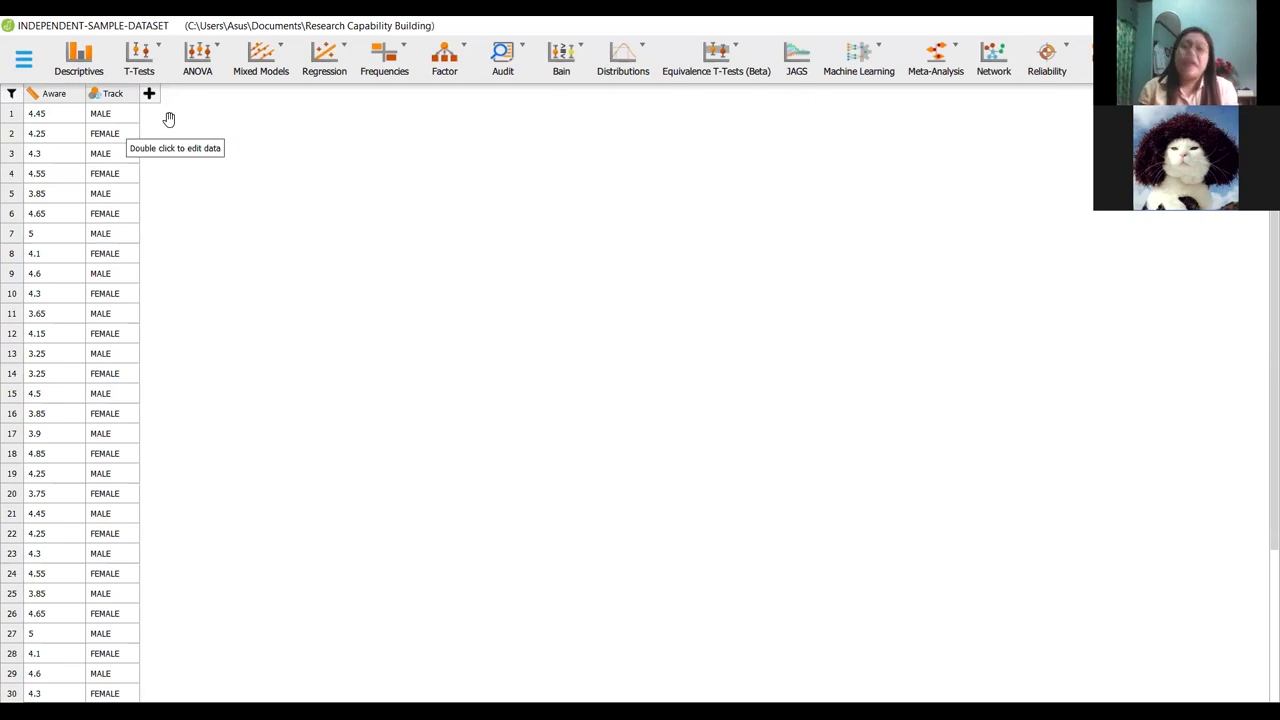
Set the measurement type of the Track column to Nominal
left_click(95, 94)
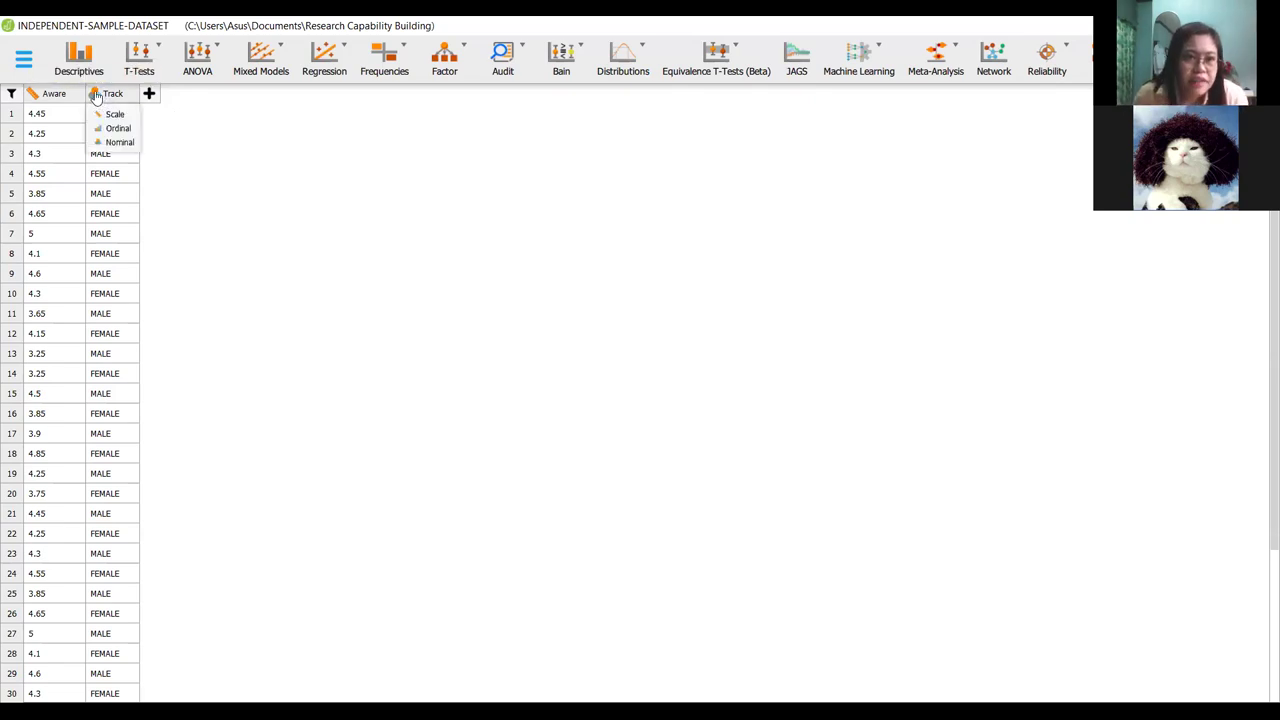
left_click(118, 142)
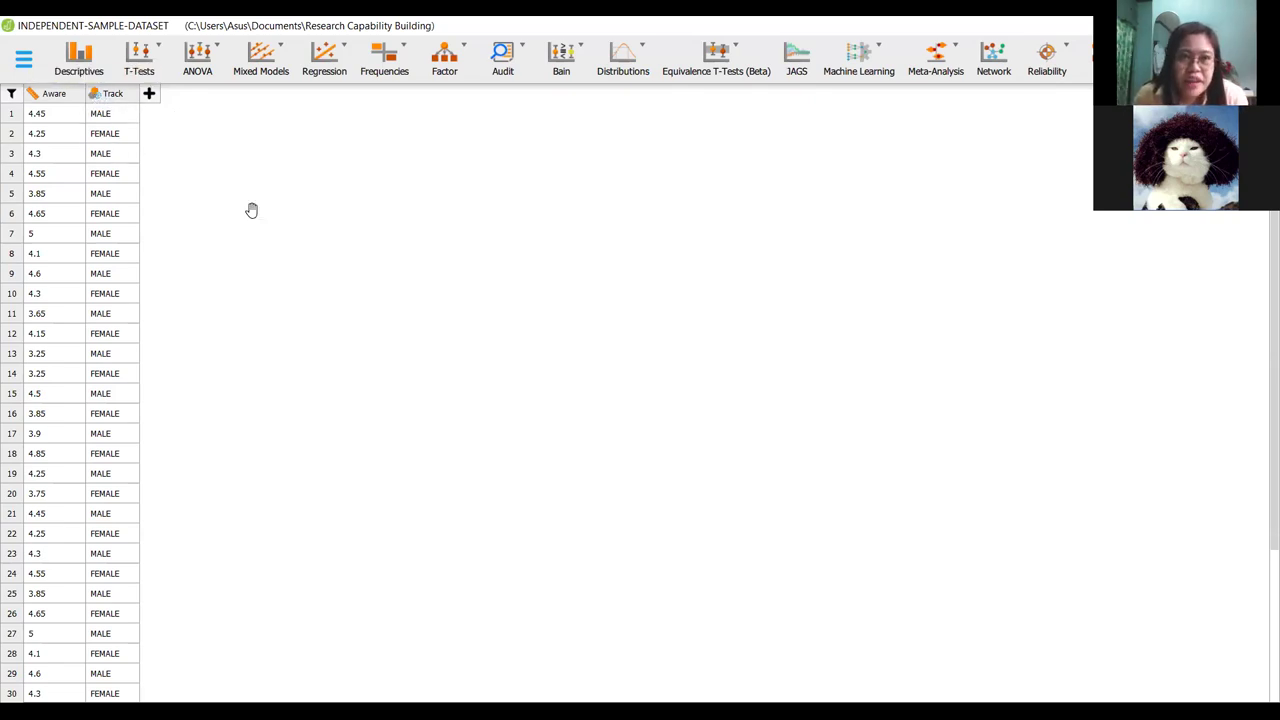
left_click(95, 94)
left_click(115, 142)
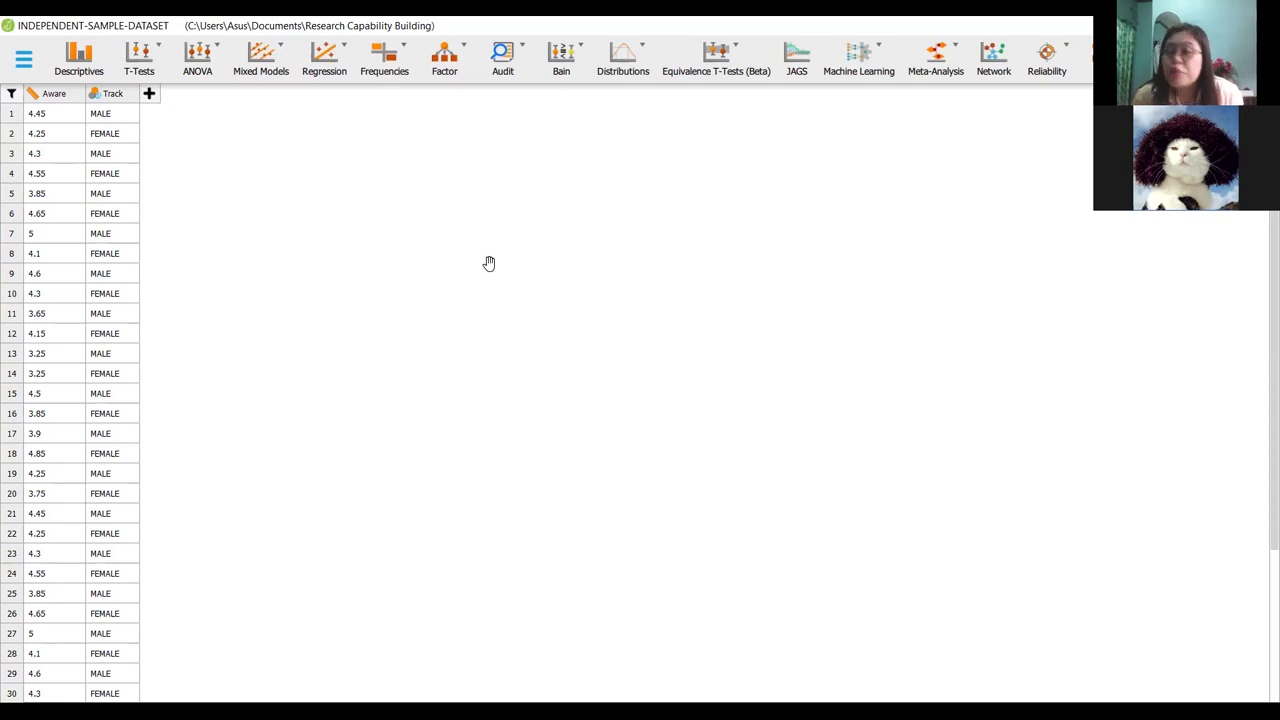
left_click(95, 94)
left_click(102, 143)
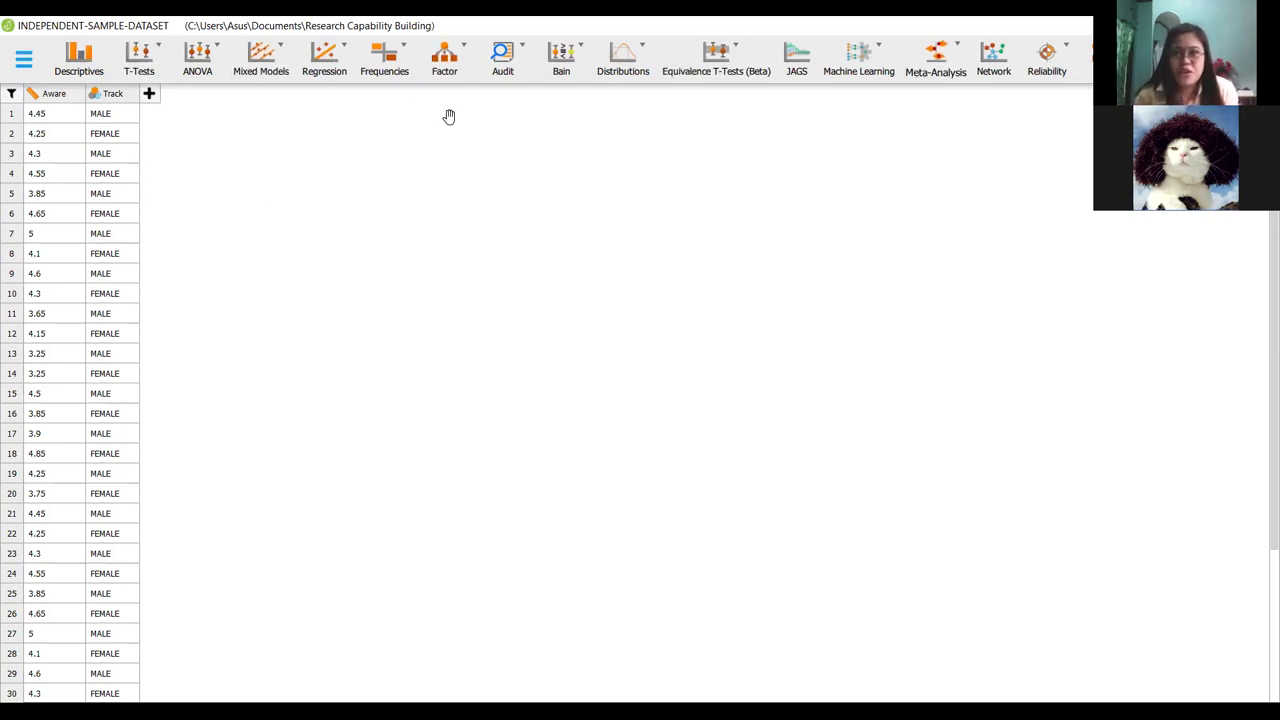
Run a classical Independent Samples T-Test with Aware as the dependent variable and Track as the grouping variable
left_click(150, 48)
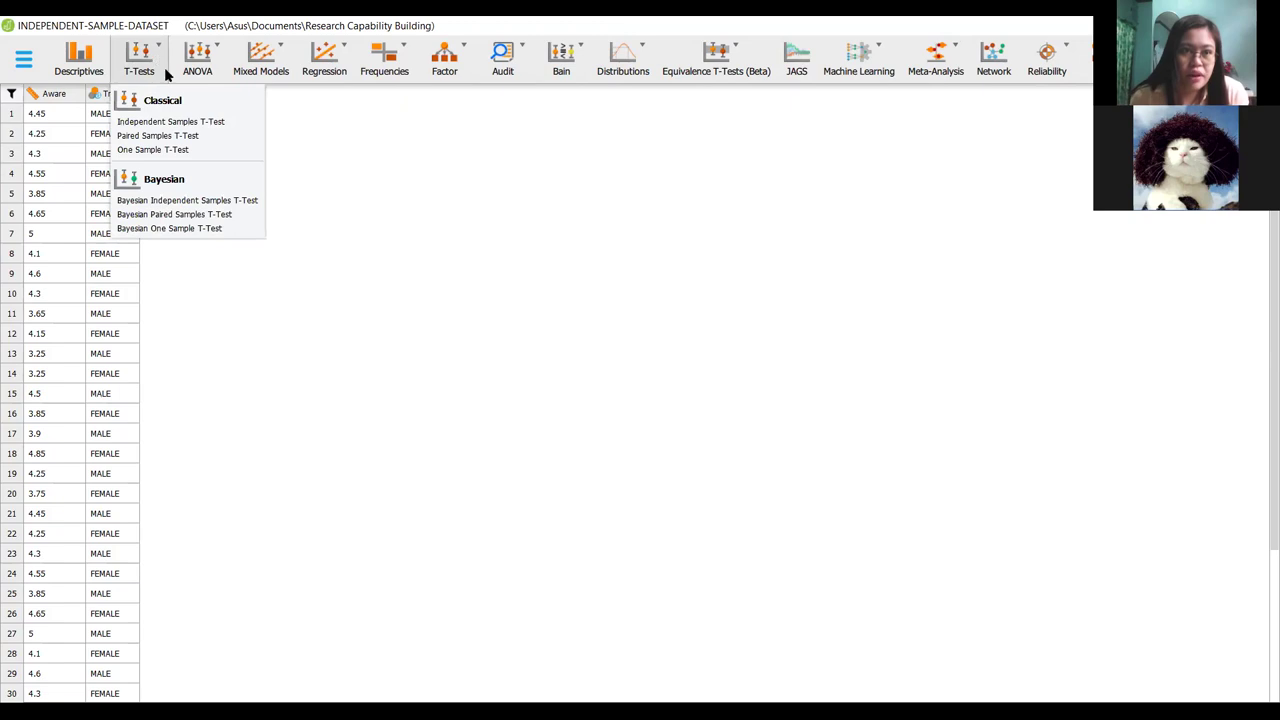
left_click(180, 122)
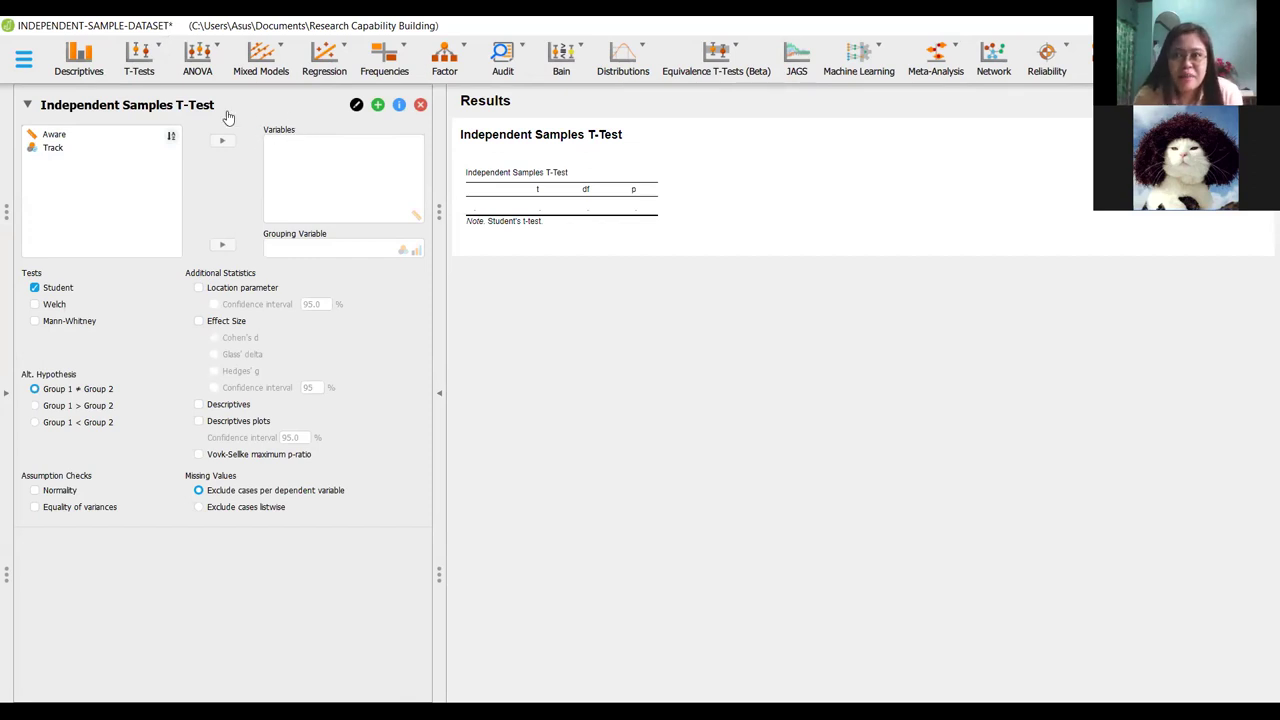
left_click(55, 134)
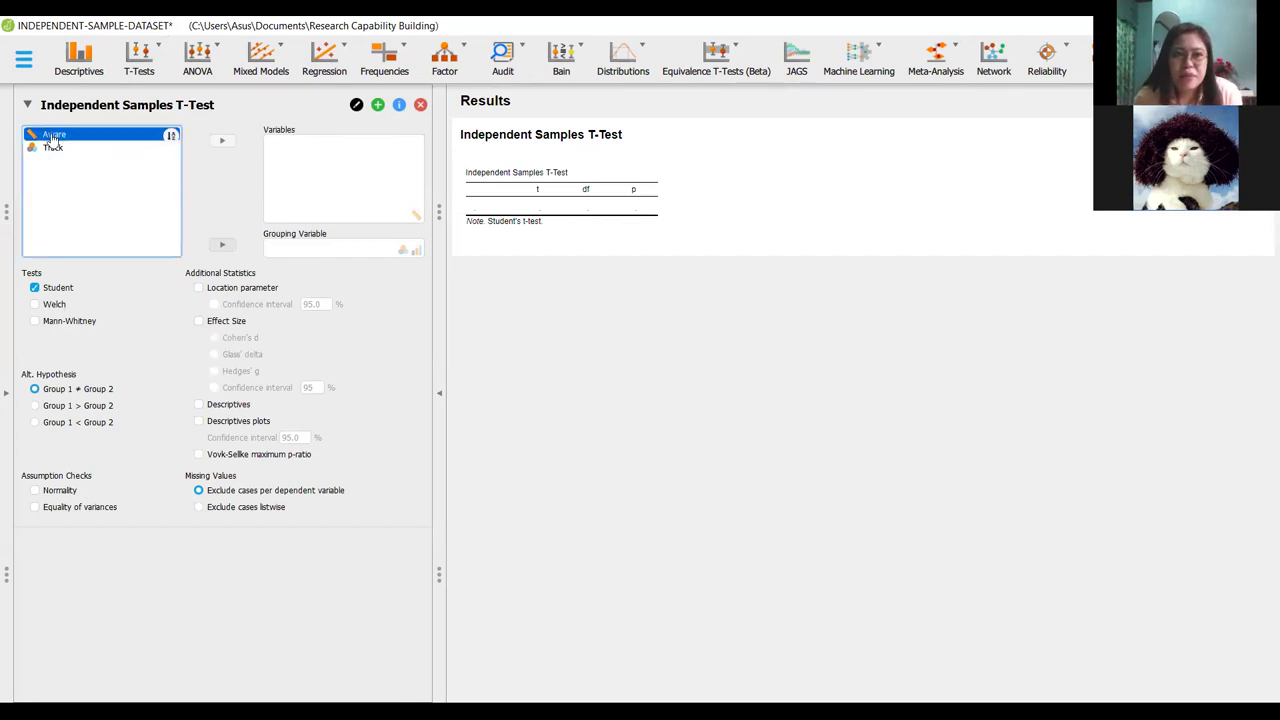
left_click(221, 144)
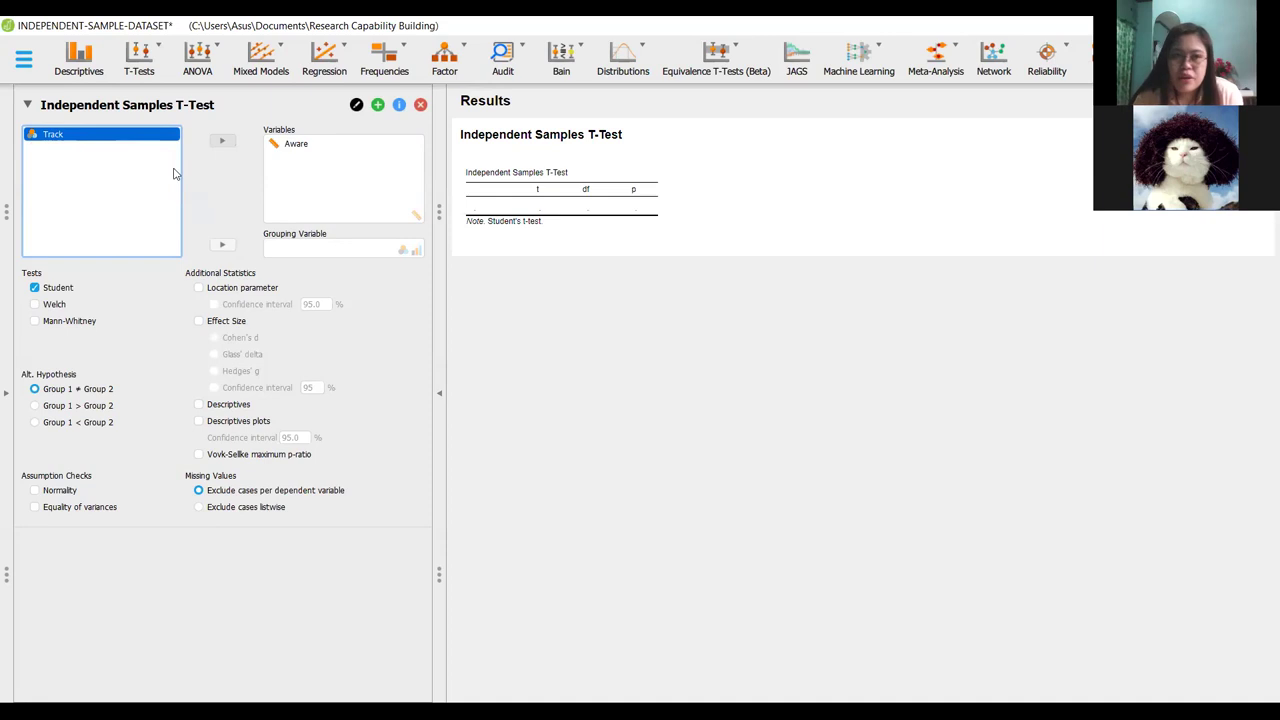
left_click(222, 247)
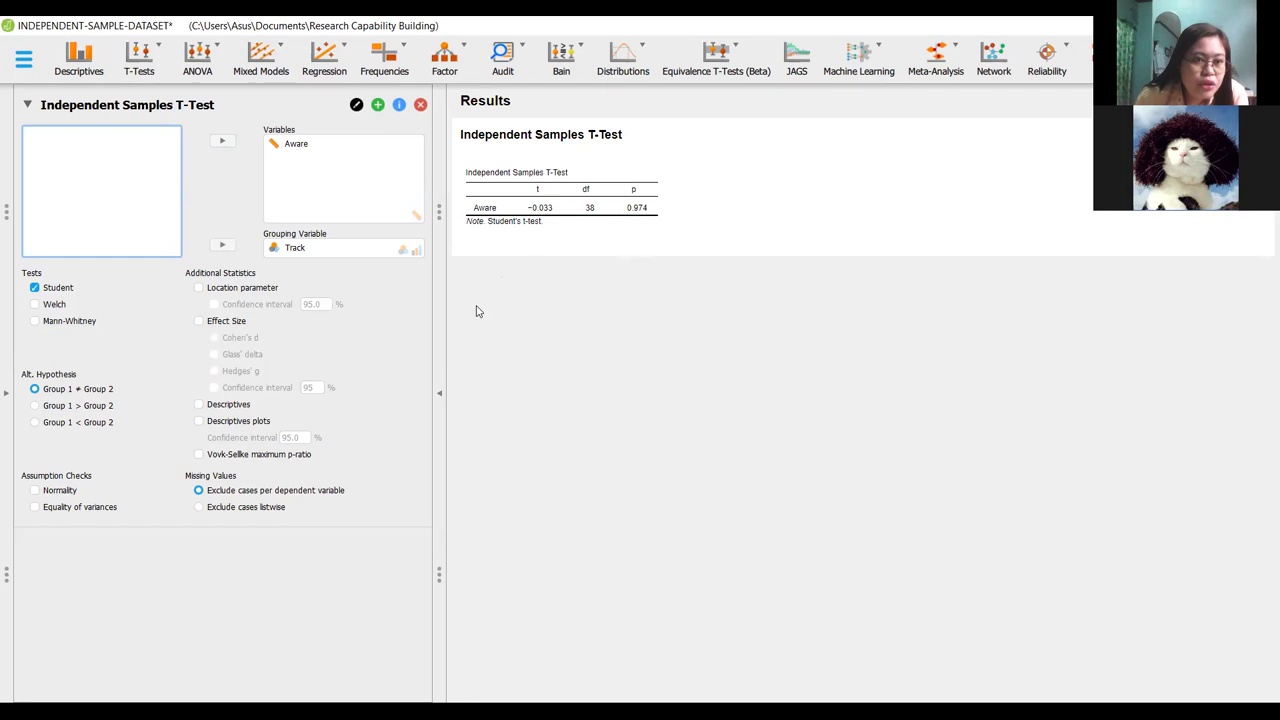
Add descriptives plus normality and equality of variances checks to the t-test, and copy the complete analysis results
left_click(198, 405)
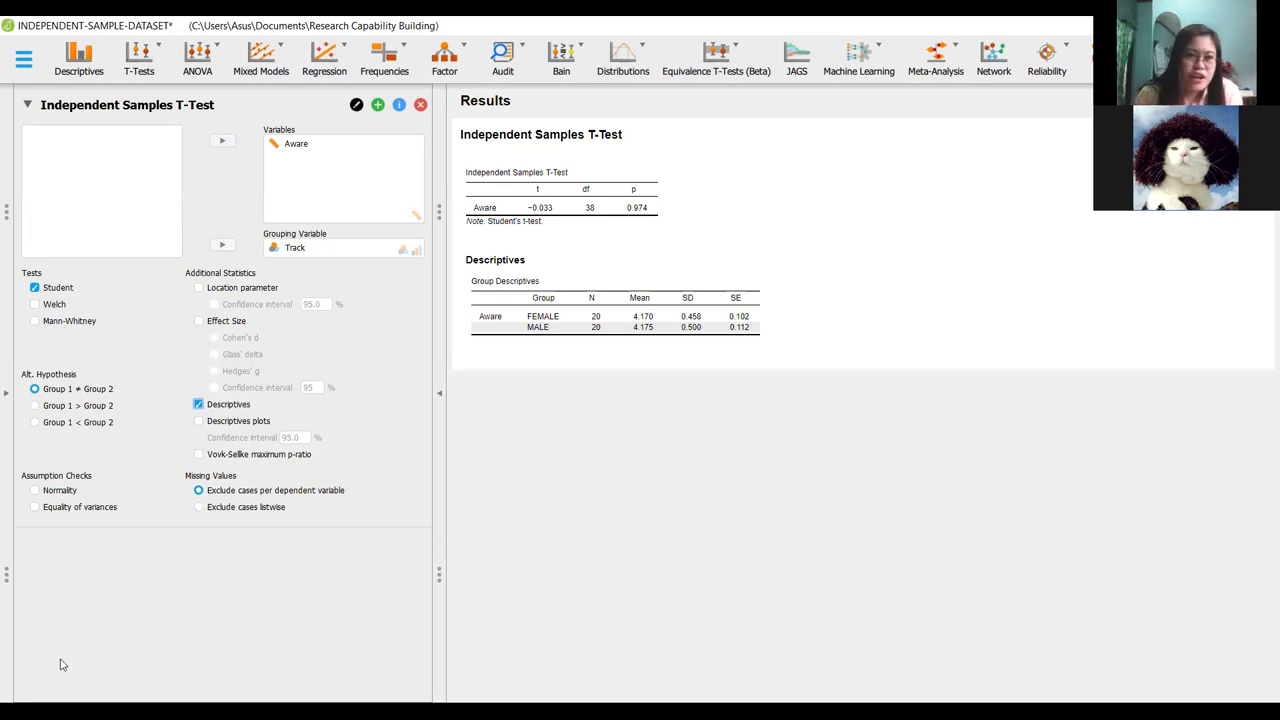
left_click(36, 497)
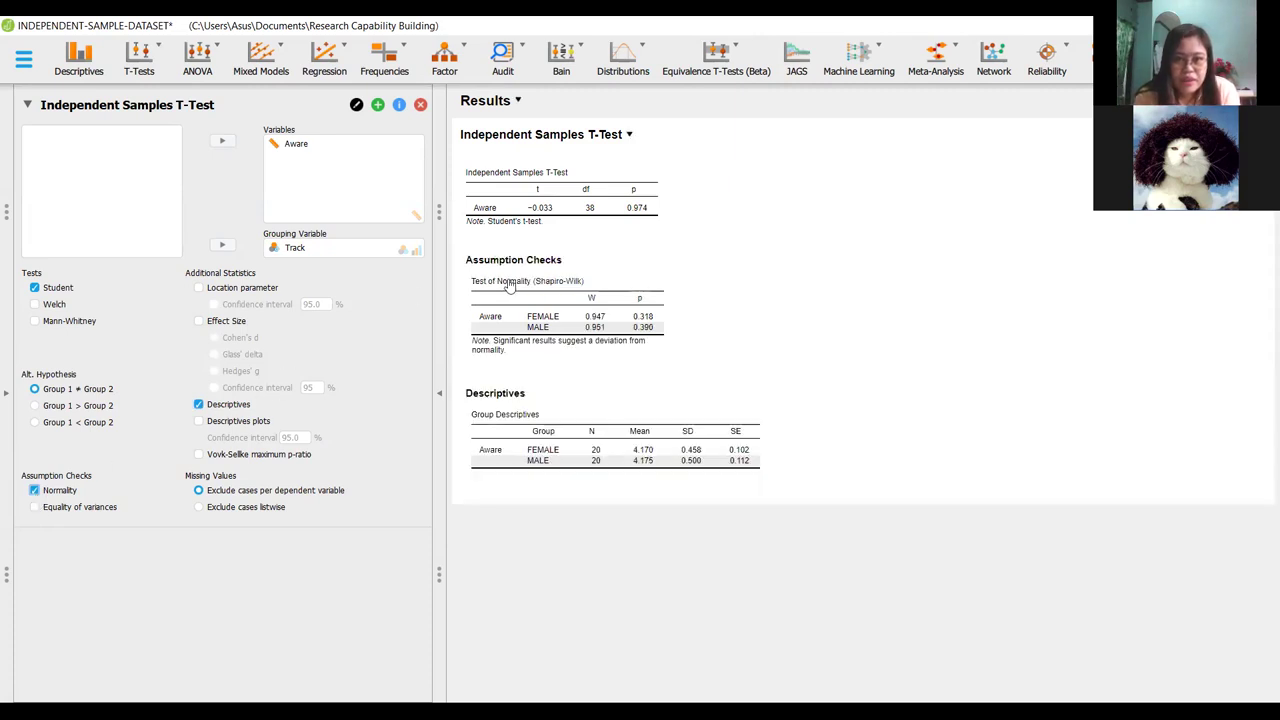
left_click(34, 510)
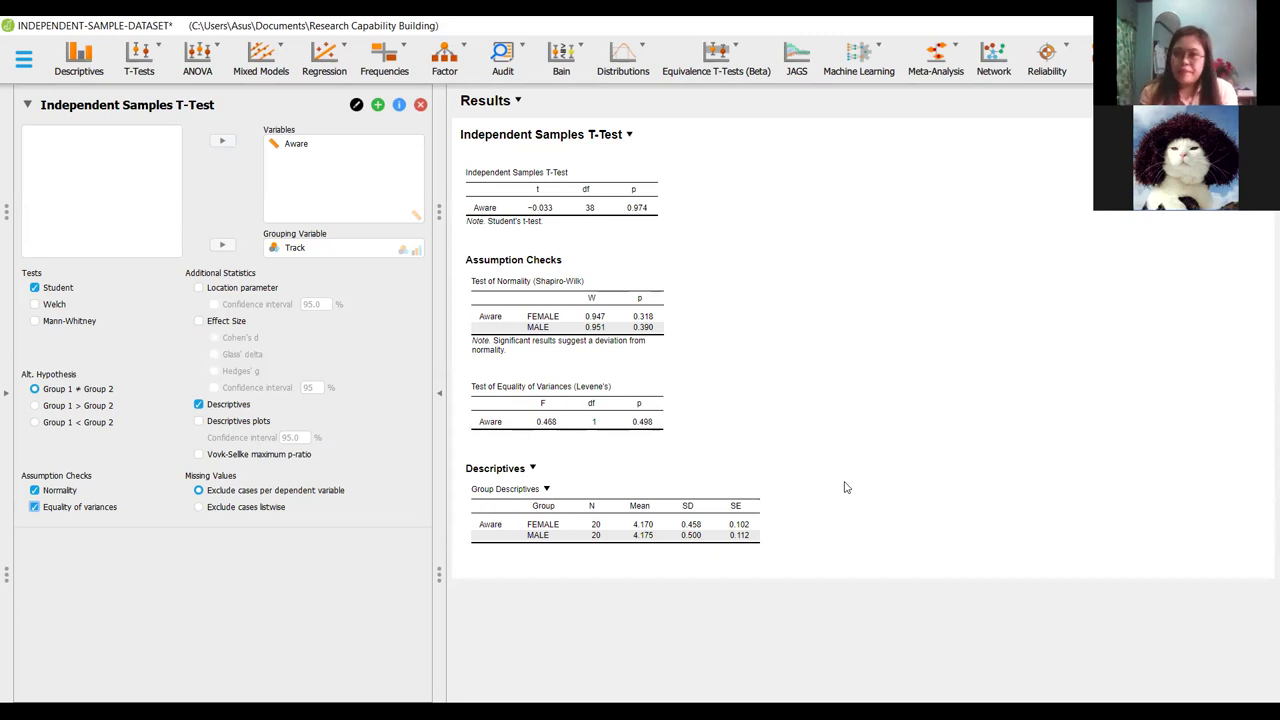
left_click(629, 136)
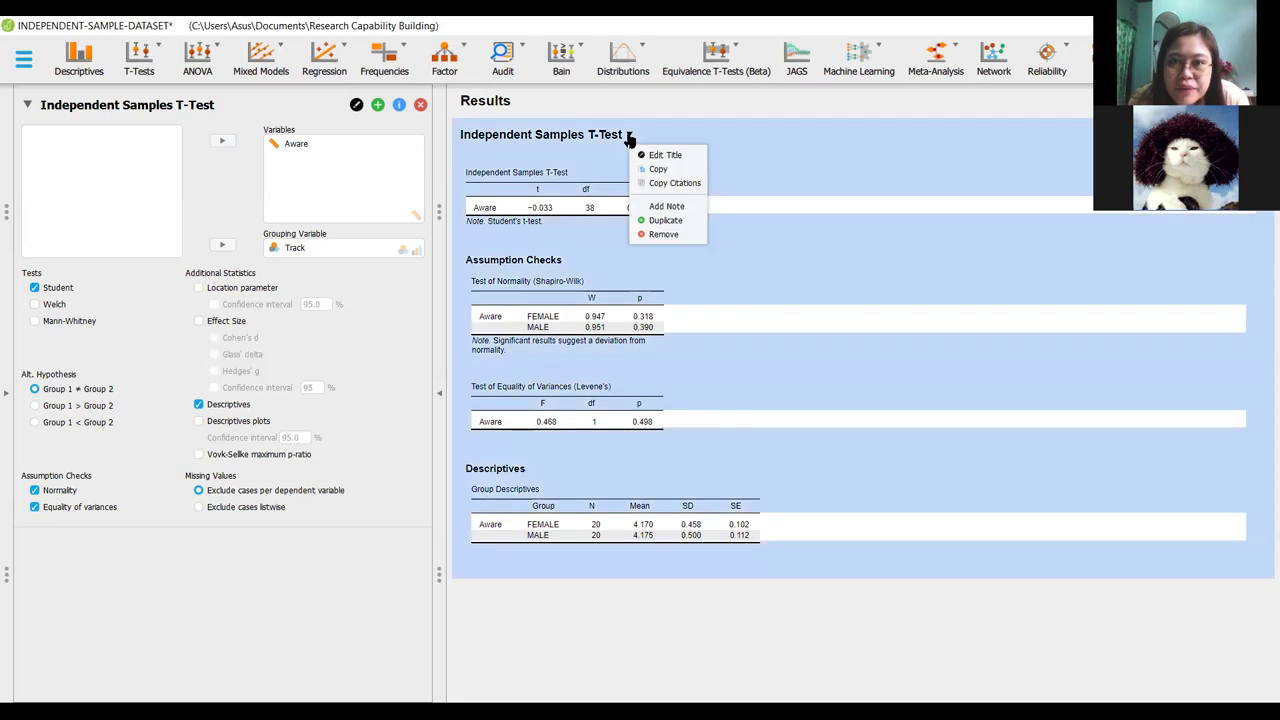
left_click(659, 170)
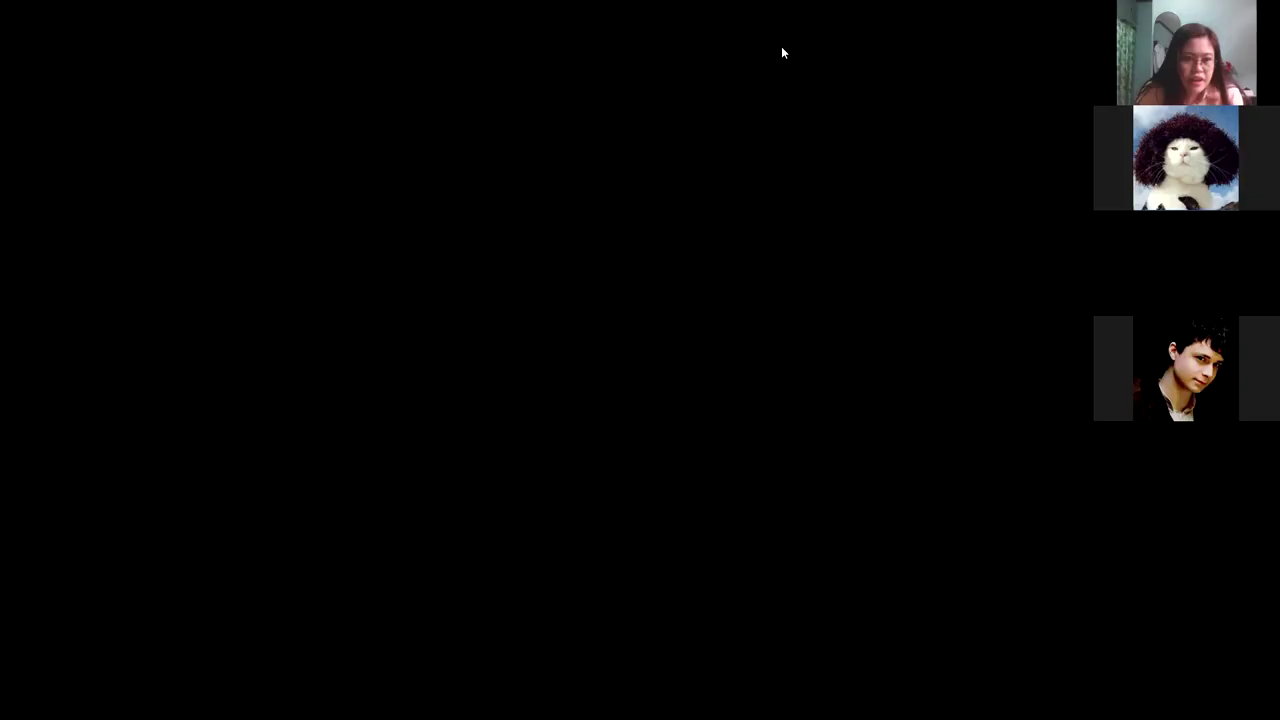
Switch to the Data Analysis presentation in PowerPoint and show slide 34, with the t-test results and interpretation, as a slide show
scroll(116, 546, "down", 5)
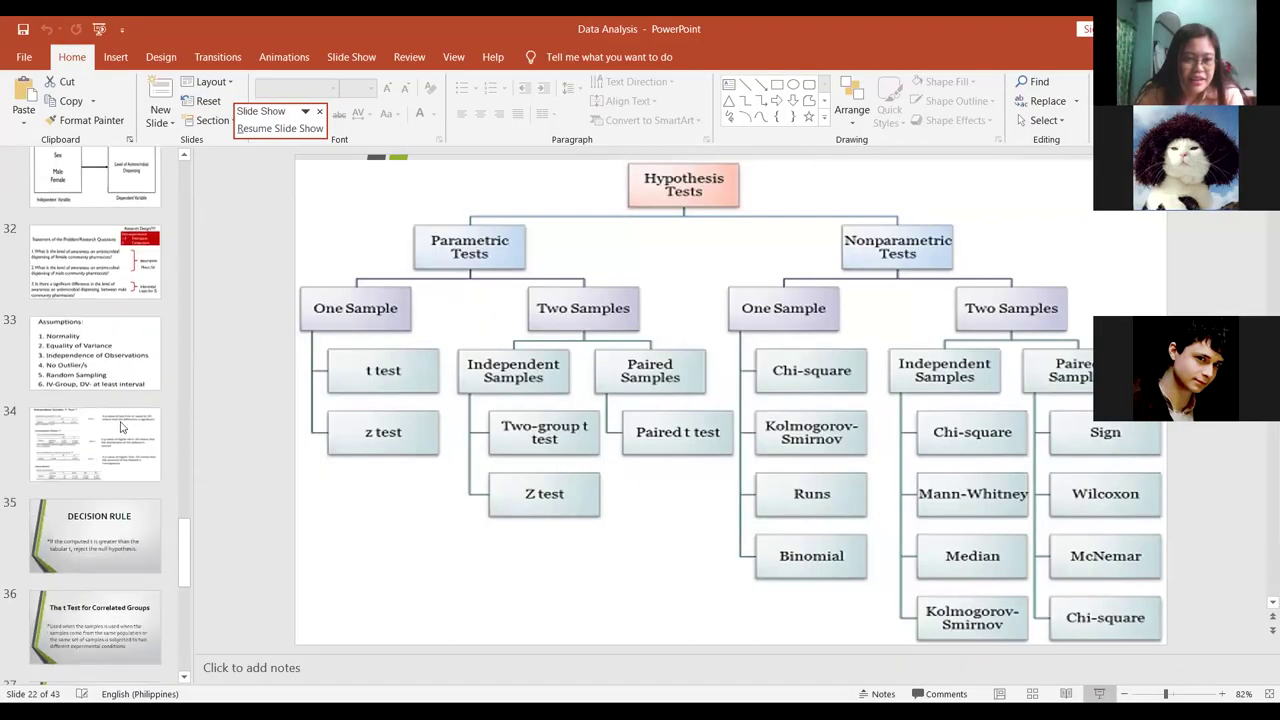
left_click(95, 444)
left_click(1099, 693)
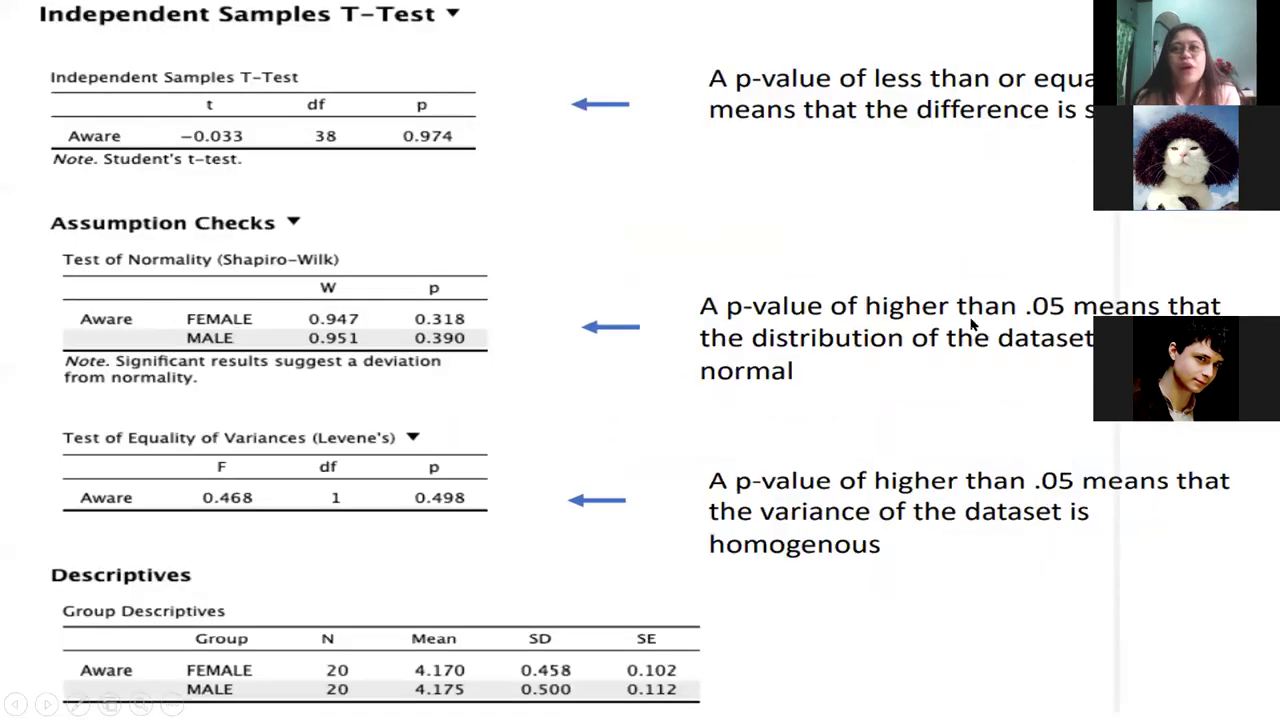